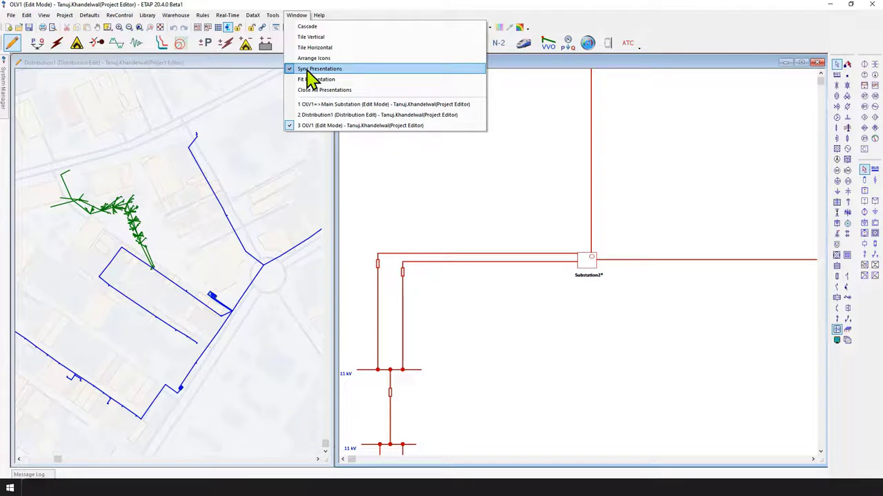
Select Substation2 in the OLV1 one-line diagram to locate it on the synchronized distribution map
{"action": "left_click", "coordinate": [560, 224]}
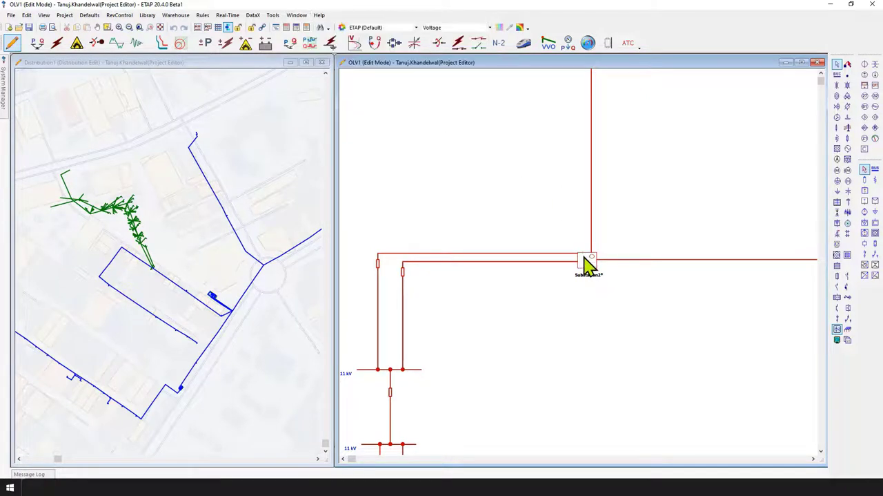
{"action": "left_click", "coordinate": [587, 264]}
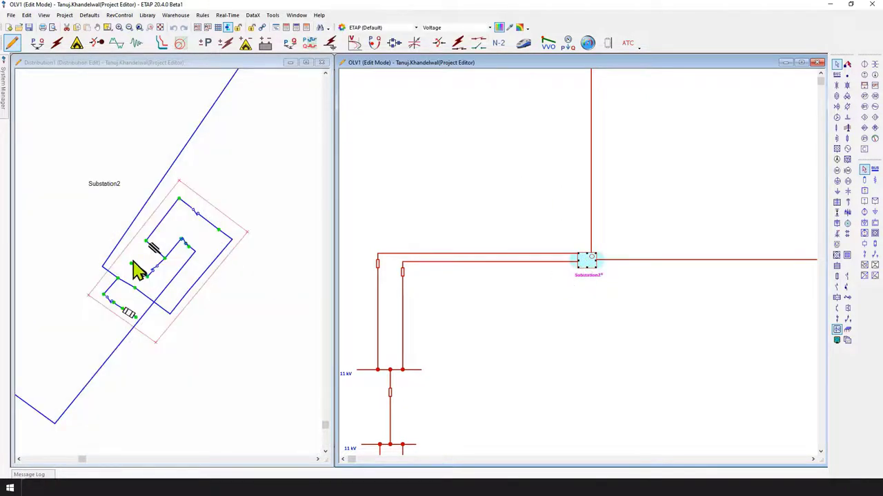
{"action": "left_click", "coordinate": [267, 294]}
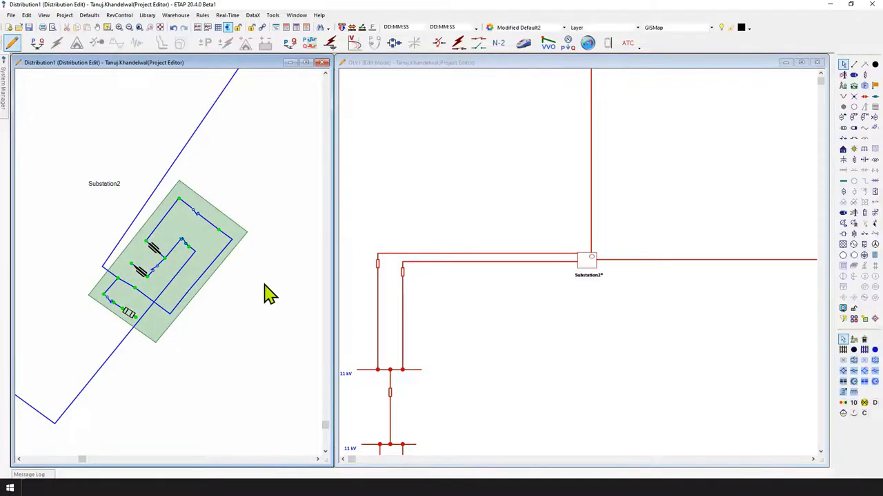
{"action": "left_click", "coordinate": [266, 293]}
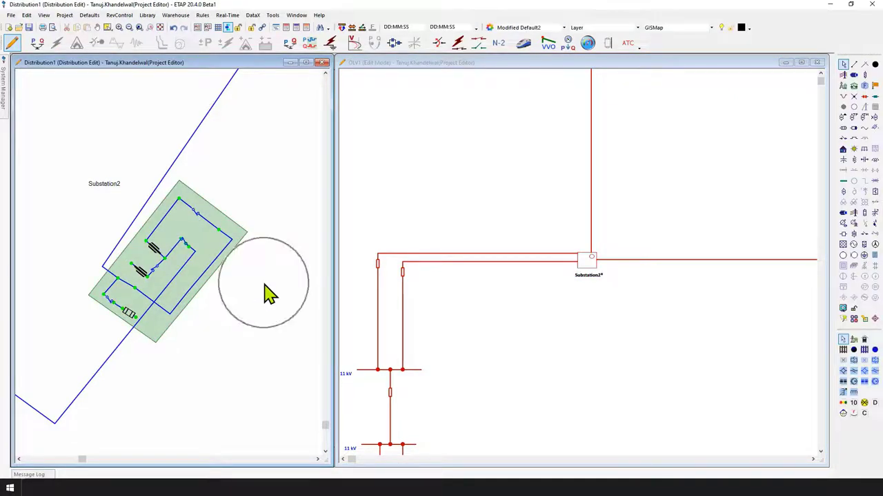
Select the small device branching off the blue feeder line on the distribution map to locate it in the one-line diagram
{"action": "left_click", "coordinate": [129, 29]}
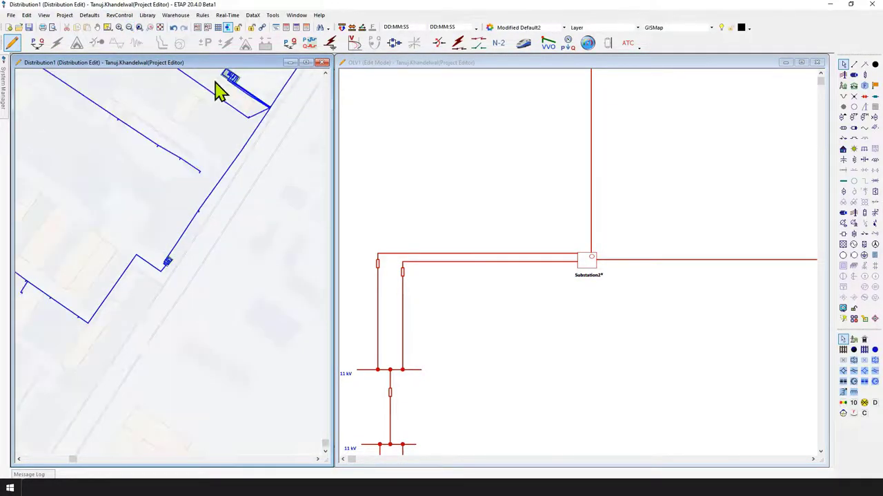
{"action": "left_click", "coordinate": [119, 27]}
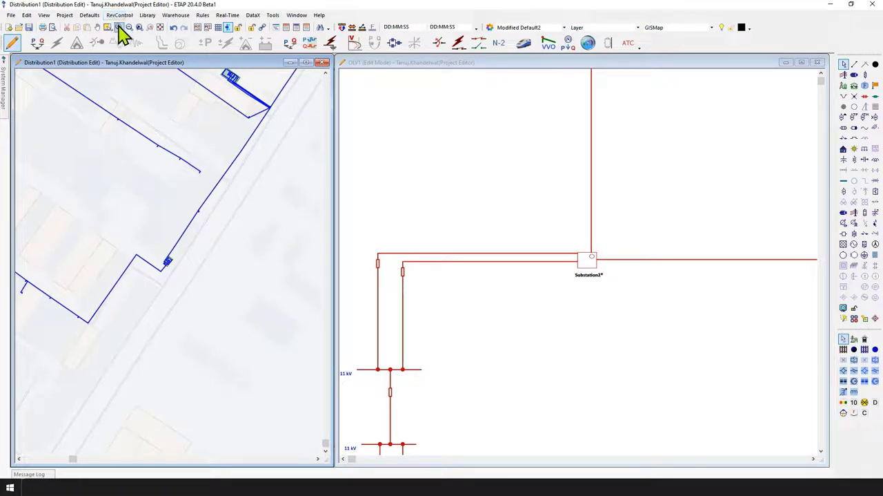
{"action": "left_click", "coordinate": [96, 103]}
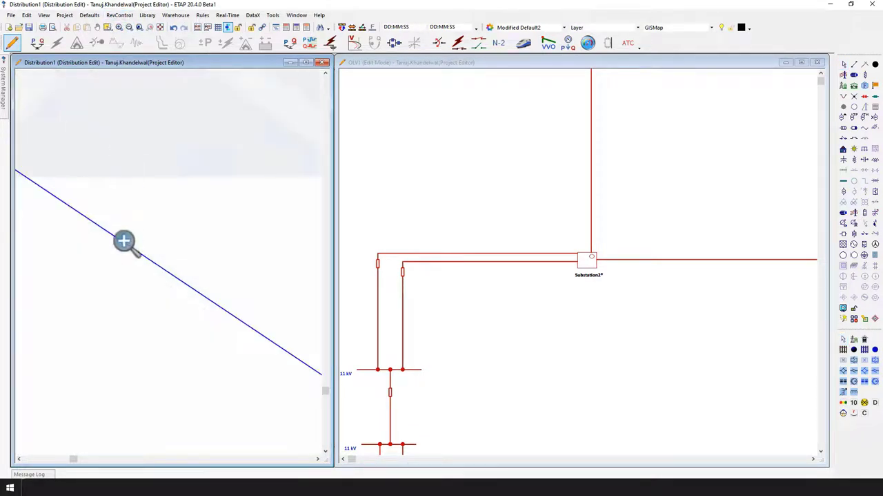
{"action": "left_click_drag", "start_coordinate": [83, 209], "coordinate": [276, 306]}
{"action": "left_click_drag", "start_coordinate": [176, 238], "coordinate": [468, 425]}
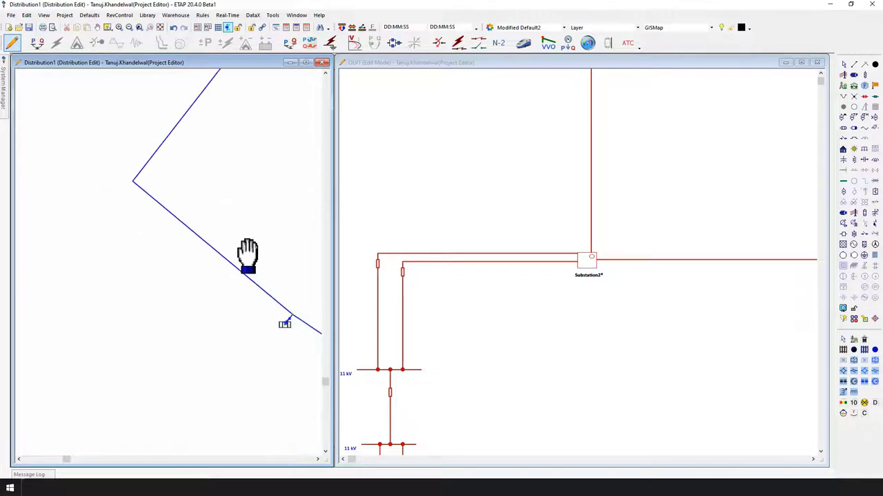
{"action": "left_click_drag", "start_coordinate": [222, 279], "coordinate": [226, 297]}
{"action": "key", "text": "Escape"}
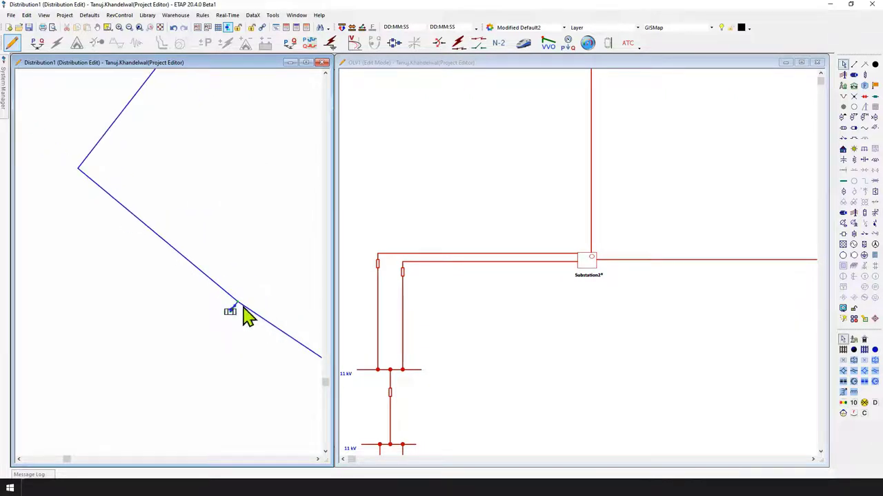
{"action": "left_click", "coordinate": [233, 308]}
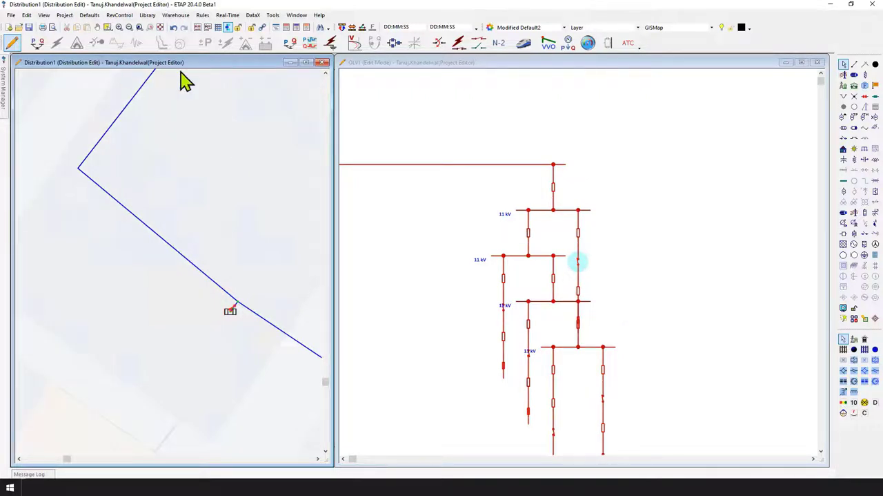
Switch to Volt-VAR Optimization mode and open the VVO study case to review its info, objective and feeder settings
{"action": "left_click", "coordinate": [552, 49]}
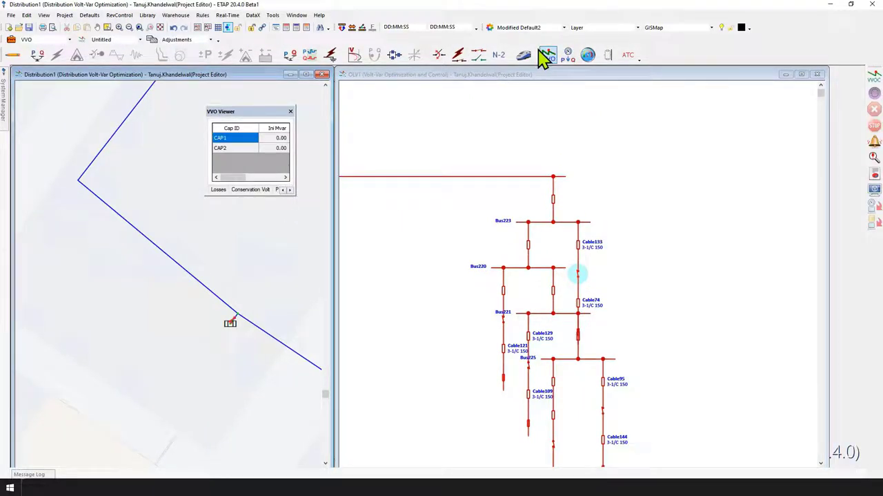
{"action": "left_click", "coordinate": [11, 39]}
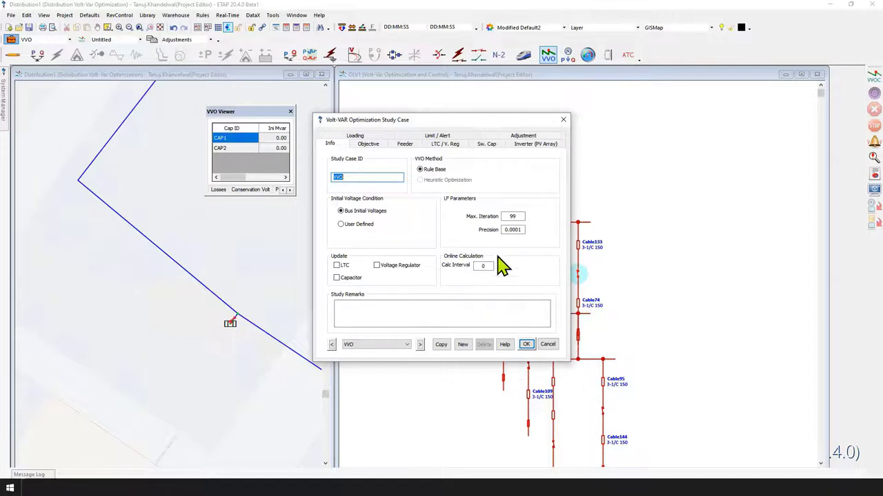
{"action": "left_click", "coordinate": [371, 144]}
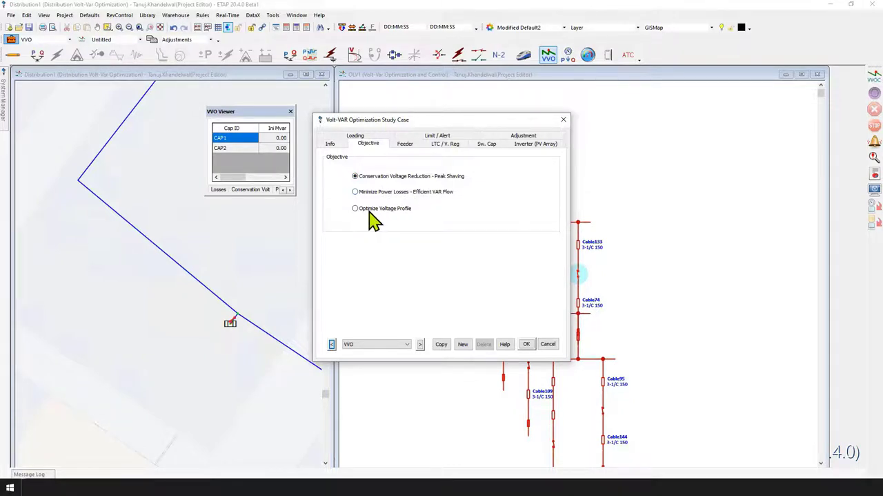
{"action": "left_click", "coordinate": [407, 146]}
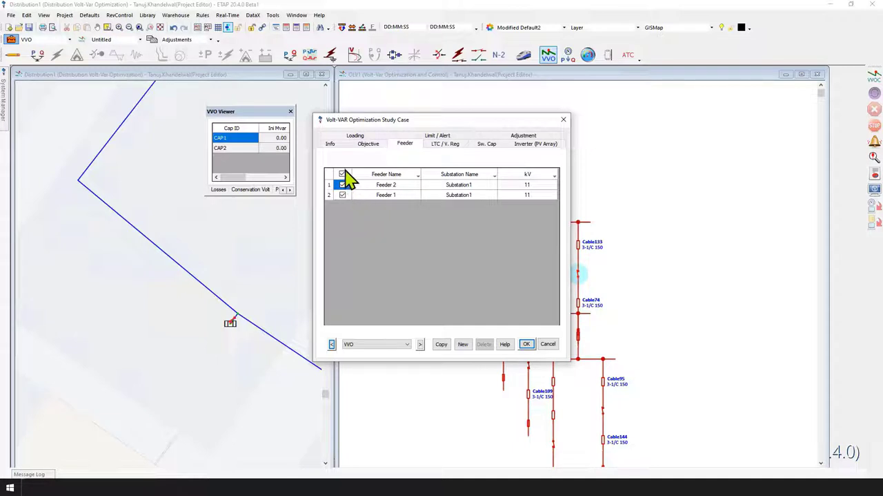
Review the study case's LTC/V. Reg, switched capacitor, PV inverter and limit/alert settings, and close it without saving
{"action": "left_click", "coordinate": [441, 146]}
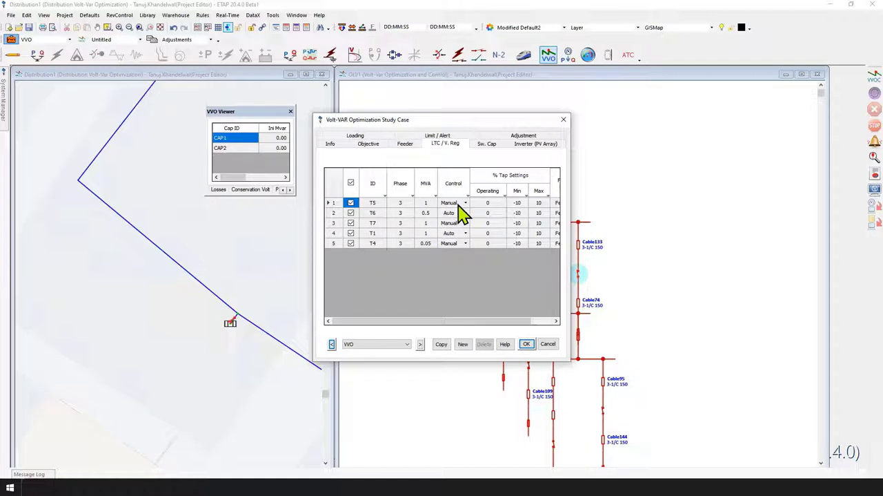
{"action": "left_click", "coordinate": [487, 144]}
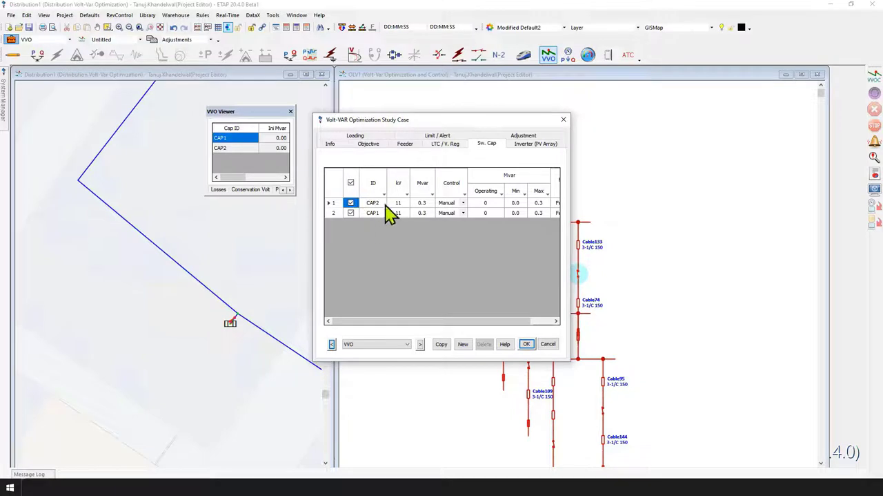
{"action": "left_click", "coordinate": [539, 143]}
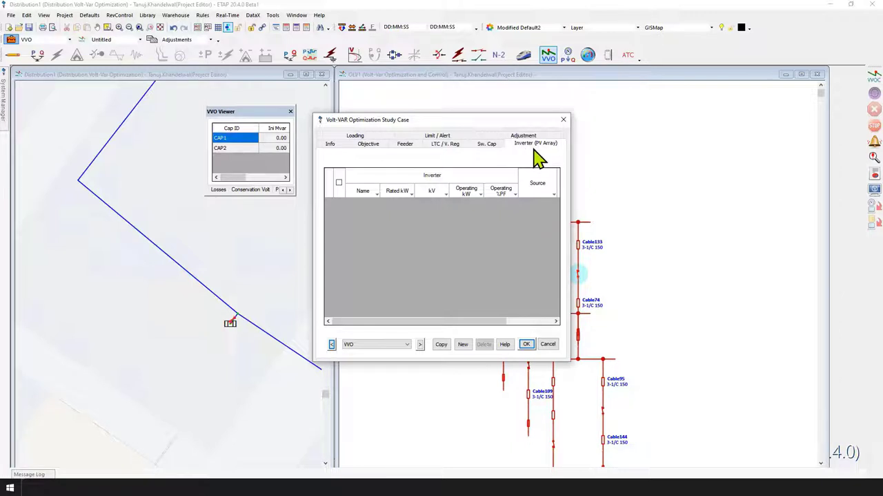
{"action": "left_click", "coordinate": [438, 137]}
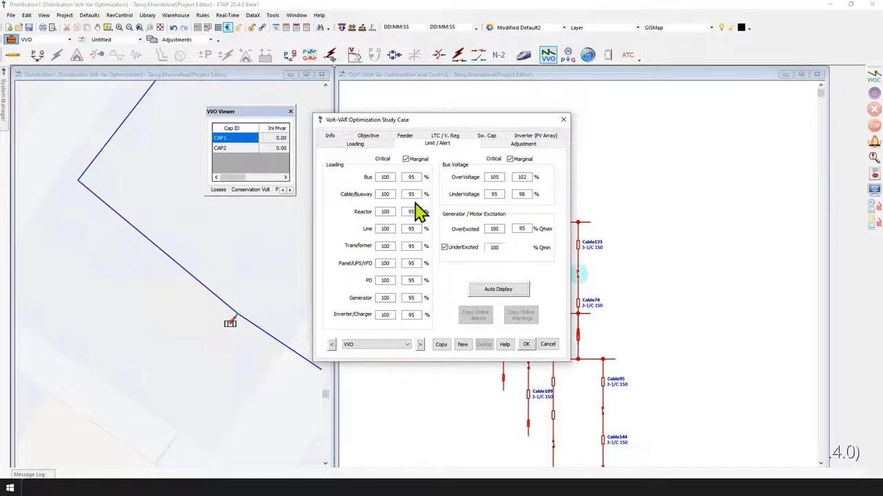
{"action": "left_click", "coordinate": [549, 344]}
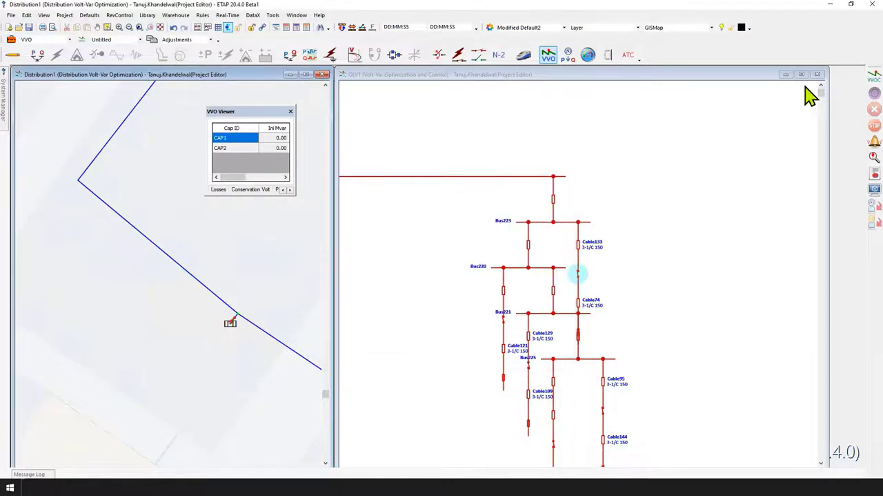
Run the Volt-VAR optimization and dock the VVO Viewer results in the System Manager
{"action": "left_click", "coordinate": [876, 77]}
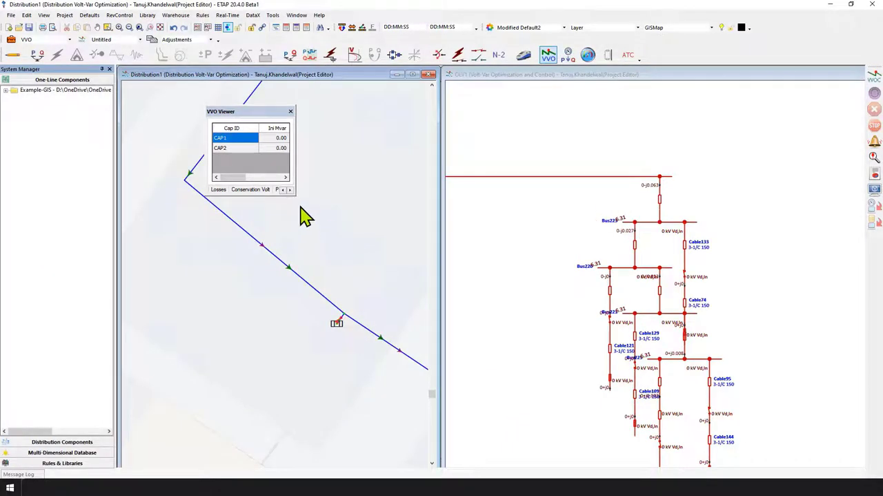
{"action": "left_click_drag", "start_coordinate": [294, 193], "coordinate": [414, 285]}
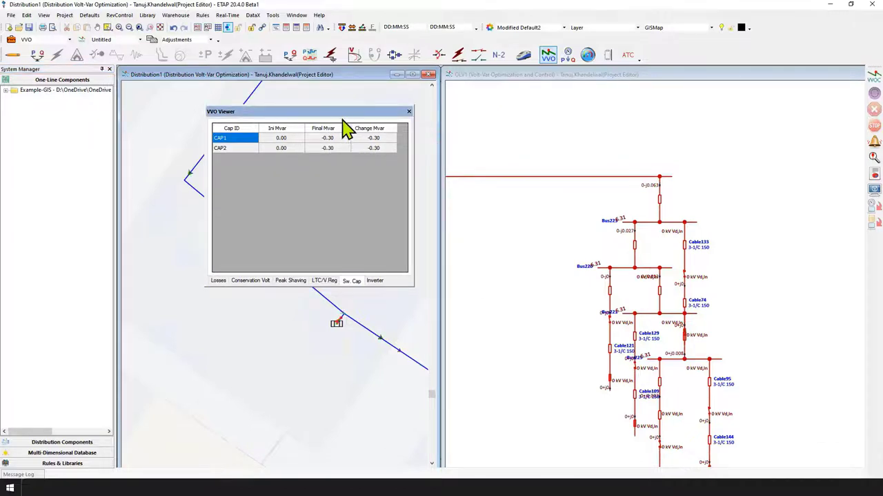
{"action": "left_click_drag", "start_coordinate": [347, 127], "coordinate": [59, 275]}
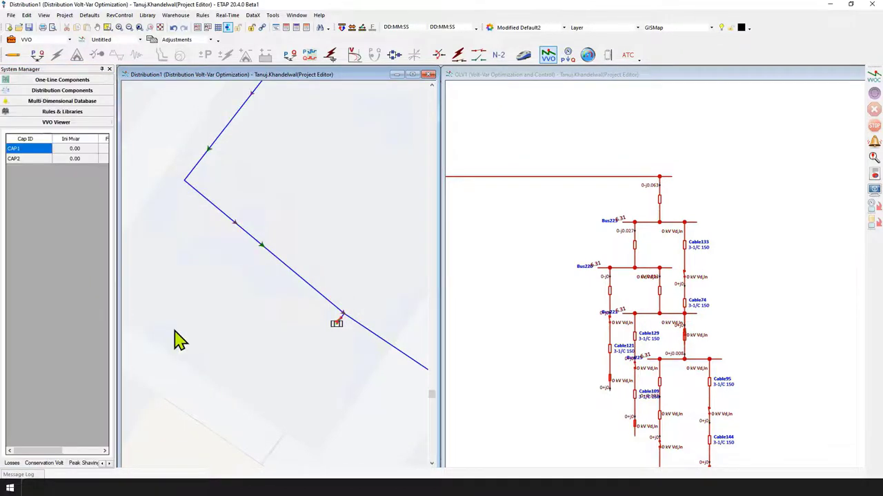
Follow the feeder across the distribution map to its substation and examine the displayed power flows
{"action": "left_click", "coordinate": [735, 275]}
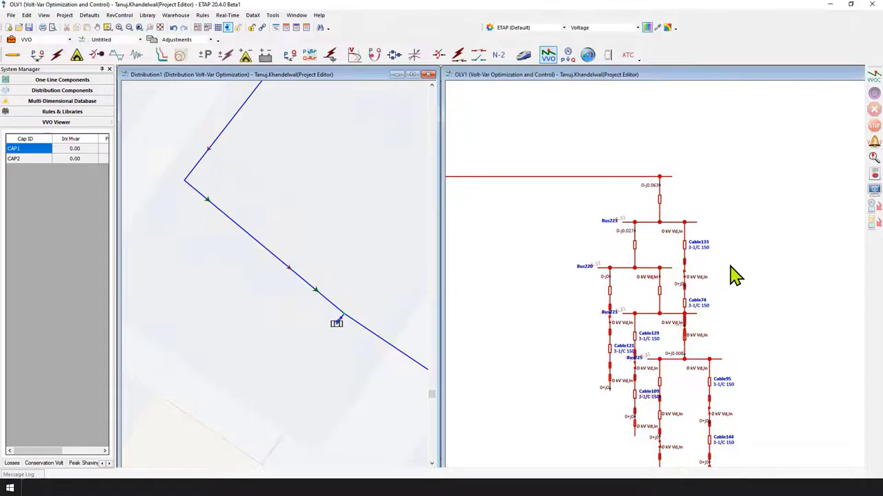
{"action": "left_click", "coordinate": [666, 200]}
{"action": "left_click", "coordinate": [370, 288]}
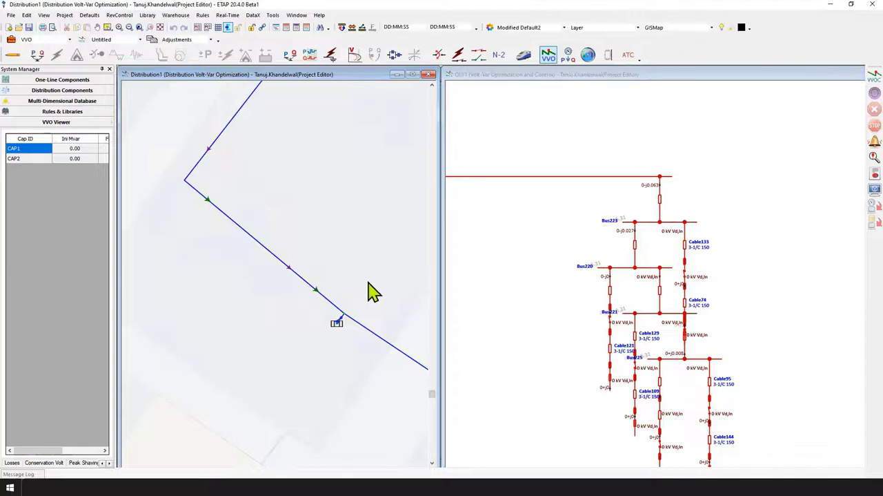
{"action": "left_click_drag", "start_coordinate": [358, 287], "coordinate": [294, 198]}
{"action": "left_click_drag", "start_coordinate": [368, 288], "coordinate": [193, 160]}
{"action": "left_click_drag", "start_coordinate": [410, 306], "coordinate": [228, 194]}
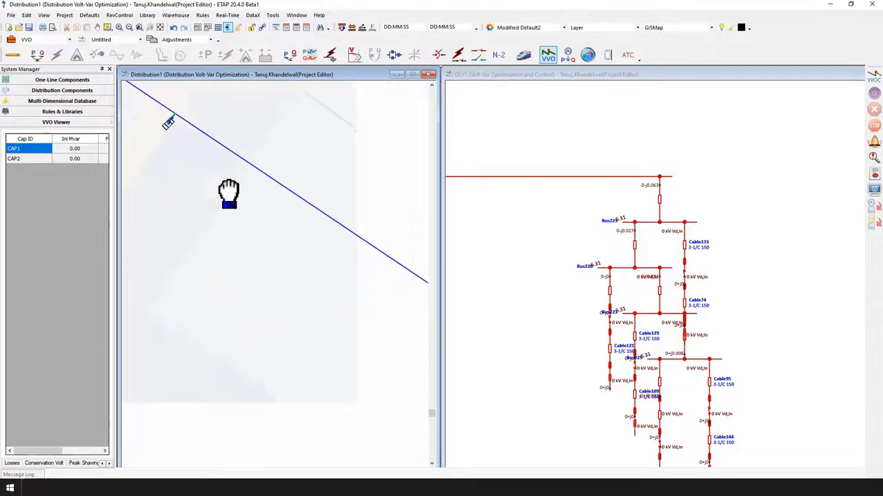
{"action": "left_click_drag", "start_coordinate": [435, 312], "coordinate": [153, 151]}
{"action": "left_click_drag", "start_coordinate": [356, 301], "coordinate": [328, 386]}
{"action": "left_click_drag", "start_coordinate": [304, 239], "coordinate": [318, 446]}
{"action": "left_click_drag", "start_coordinate": [324, 152], "coordinate": [347, 454]}
{"action": "mouse_move", "coordinate": [326, 212]}
{"action": "left_mouse_down"}
{"action": "mouse_move", "coordinate": [256, 321]}
{"action": "mouse_move", "coordinate": [223, 191]}
{"action": "left_mouse_up"}
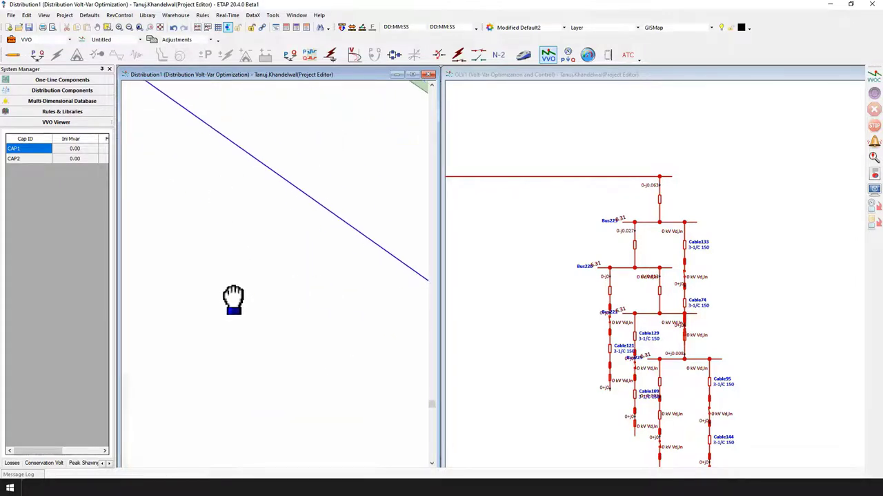
{"action": "mouse_move", "coordinate": [233, 300]}
{"action": "left_mouse_down"}
{"action": "mouse_move", "coordinate": [387, 202]}
{"action": "mouse_move", "coordinate": [231, 270]}
{"action": "left_mouse_up"}
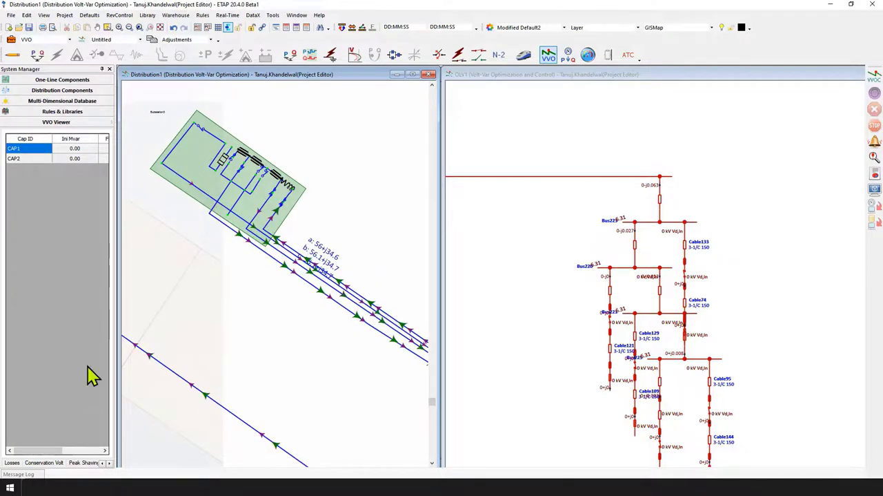
Widen the docked VVO Viewer and examine the initial, final and improved losses of each feeder
{"action": "left_click_drag", "start_coordinate": [116, 147], "coordinate": [190, 150]}
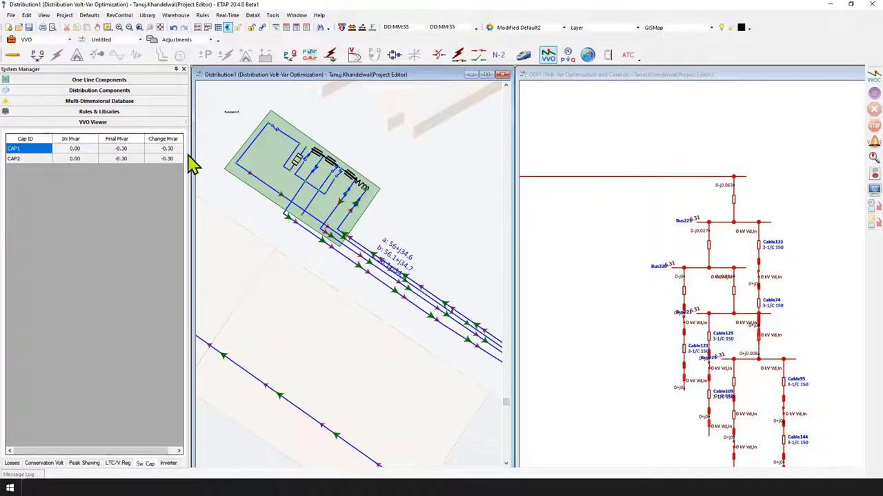
{"action": "left_click", "coordinate": [15, 462]}
{"action": "left_click_drag", "start_coordinate": [95, 158], "coordinate": [75, 167]}
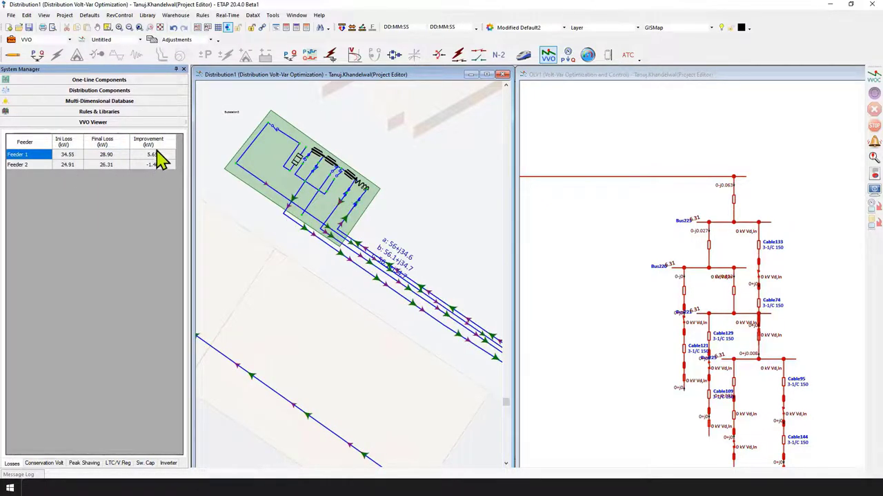
{"action": "mouse_move", "coordinate": [179, 143]}
{"action": "left_mouse_down"}
{"action": "mouse_move", "coordinate": [168, 138]}
{"action": "mouse_move", "coordinate": [165, 146]}
{"action": "left_mouse_up"}
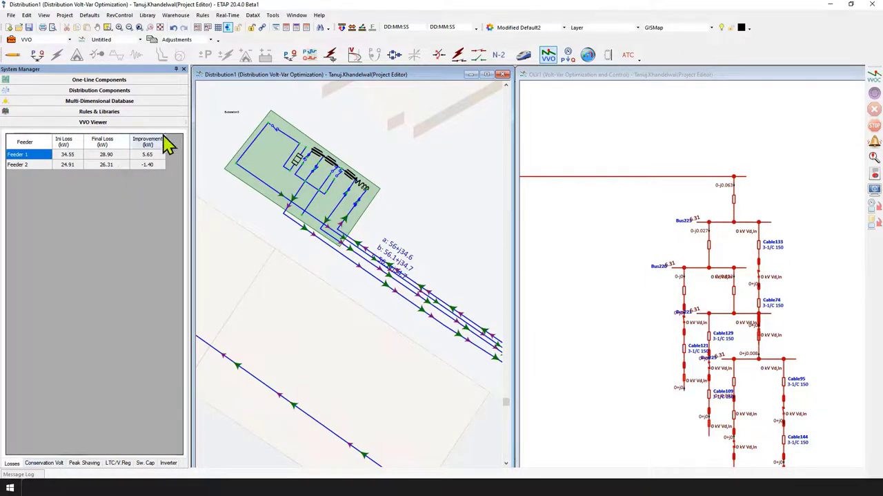
Examine the VVO Viewer's conservation voltage, peak shaving and LTC/voltage regulator tap results
{"action": "left_click", "coordinate": [42, 463]}
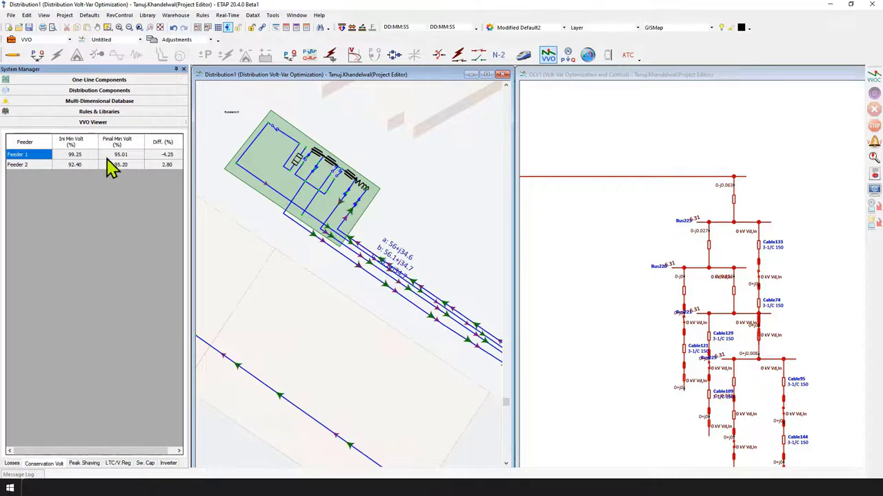
{"action": "left_click_drag", "start_coordinate": [89, 140], "coordinate": [88, 140]}
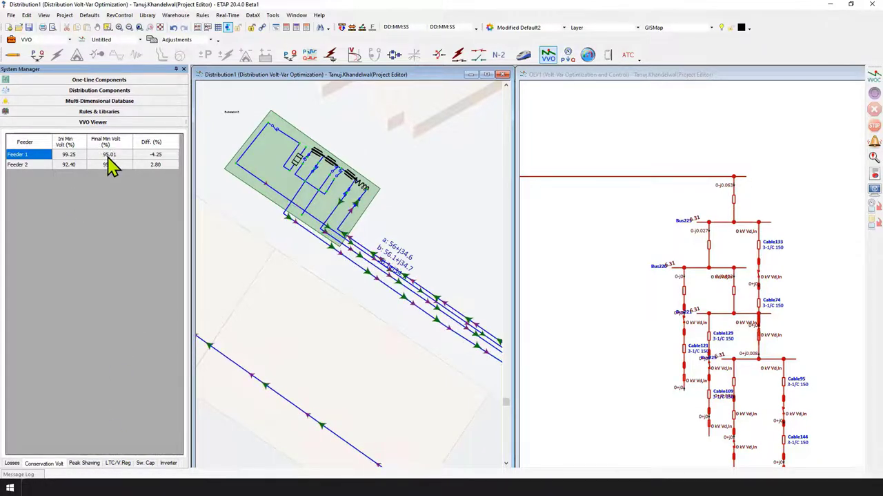
{"action": "left_click", "coordinate": [84, 463]}
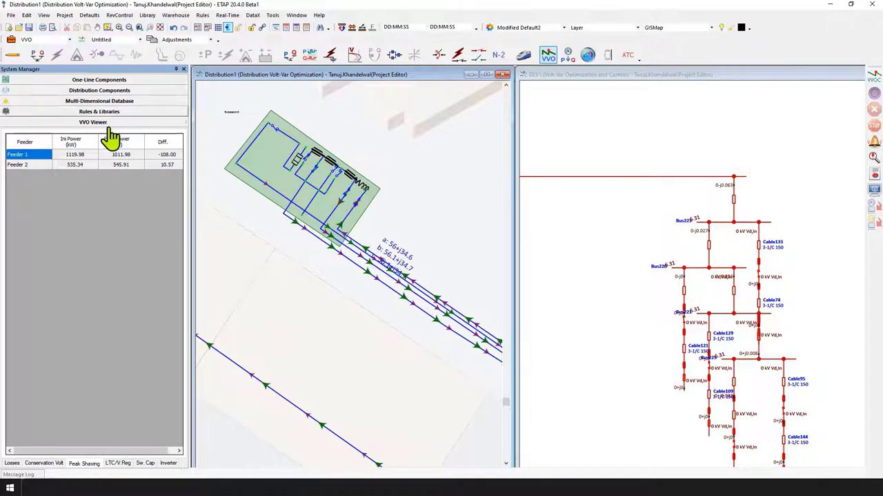
{"action": "left_click_drag", "start_coordinate": [122, 138], "coordinate": [90, 138]}
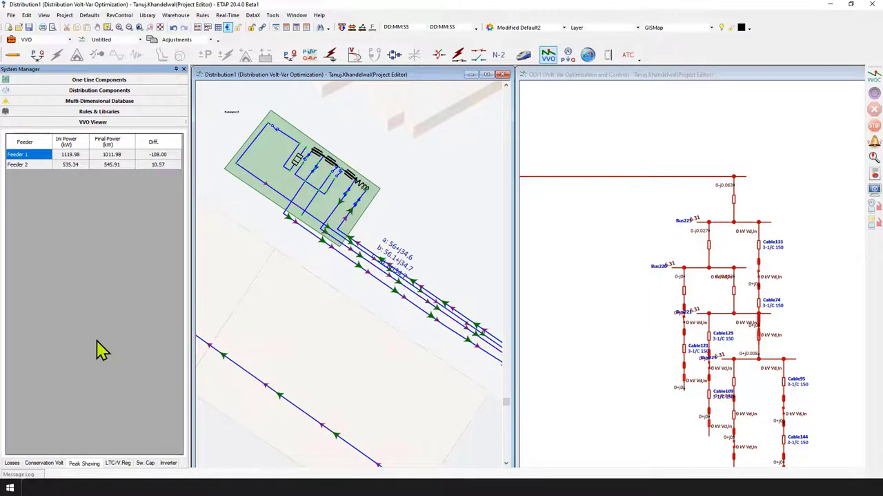
{"action": "left_click", "coordinate": [119, 463]}
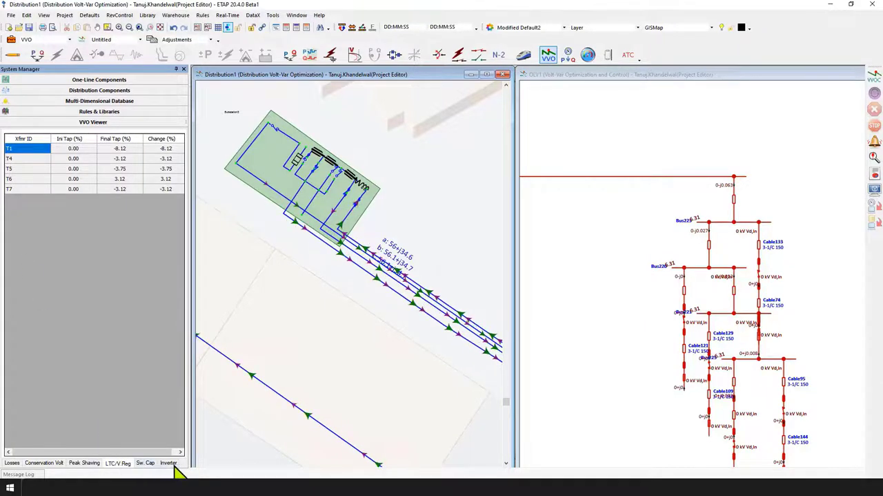
{"action": "mouse_move", "coordinate": [304, 488]}
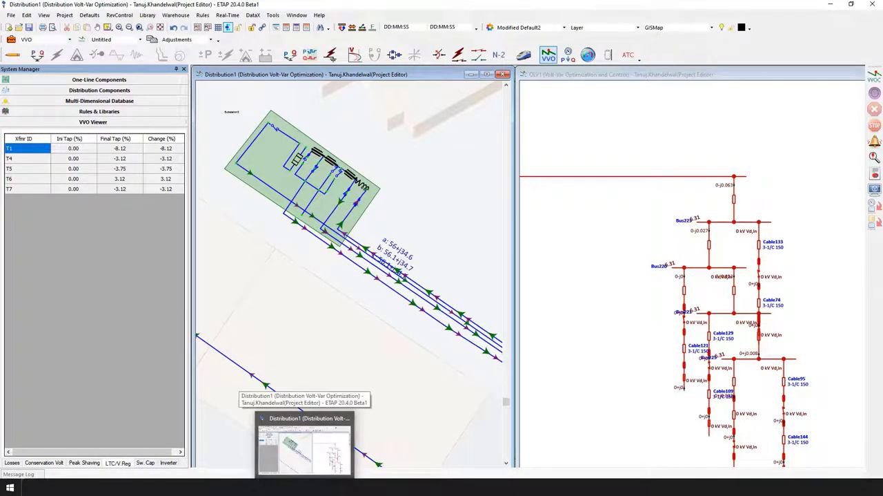